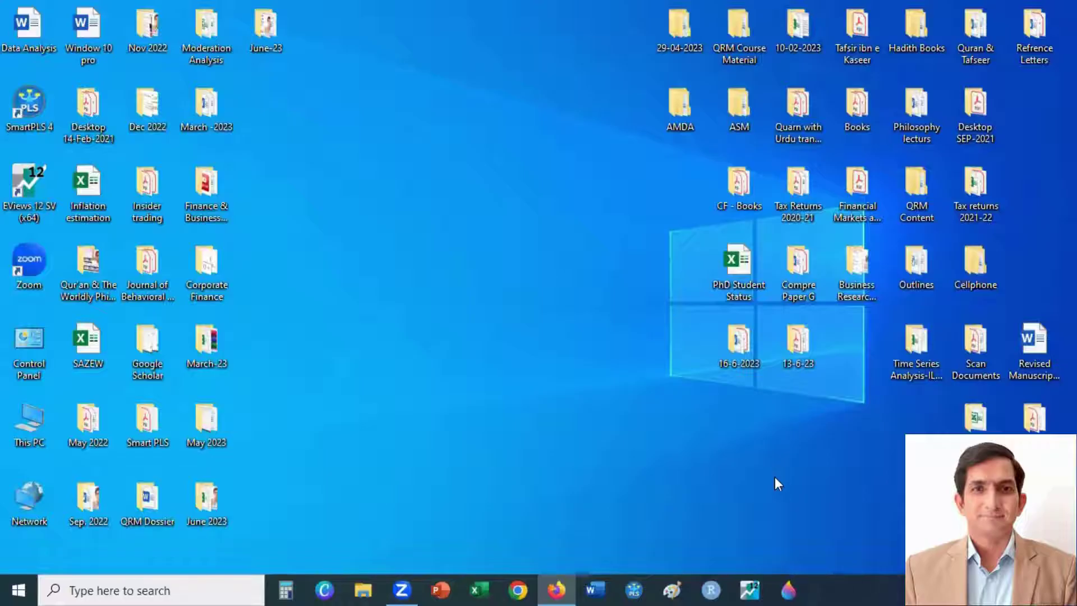
- Open Firefox and search Google for 'ibm amos'
click(557, 590)
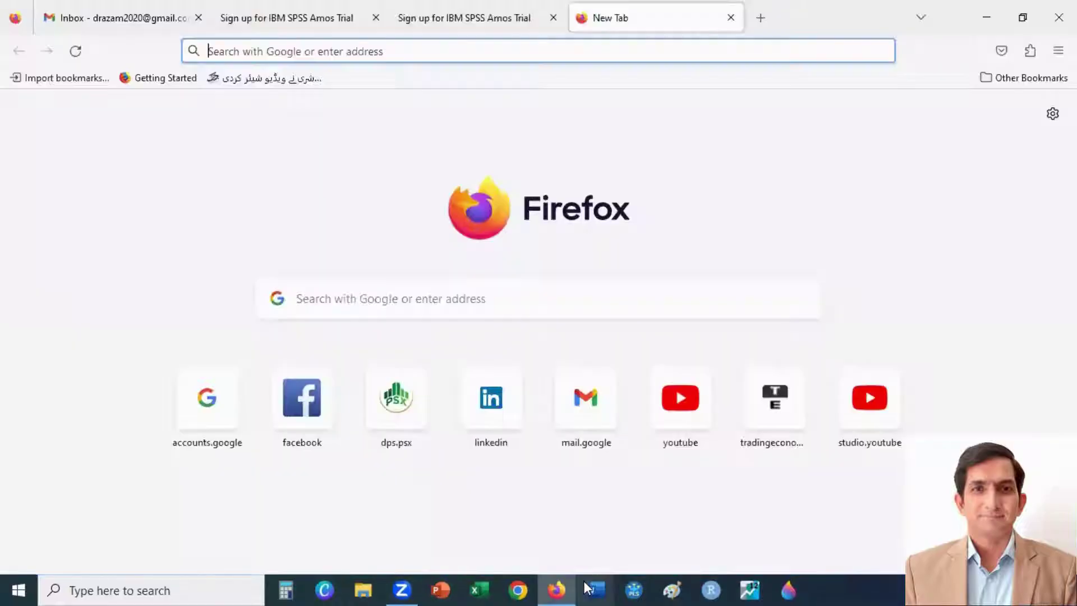
click(413, 296)
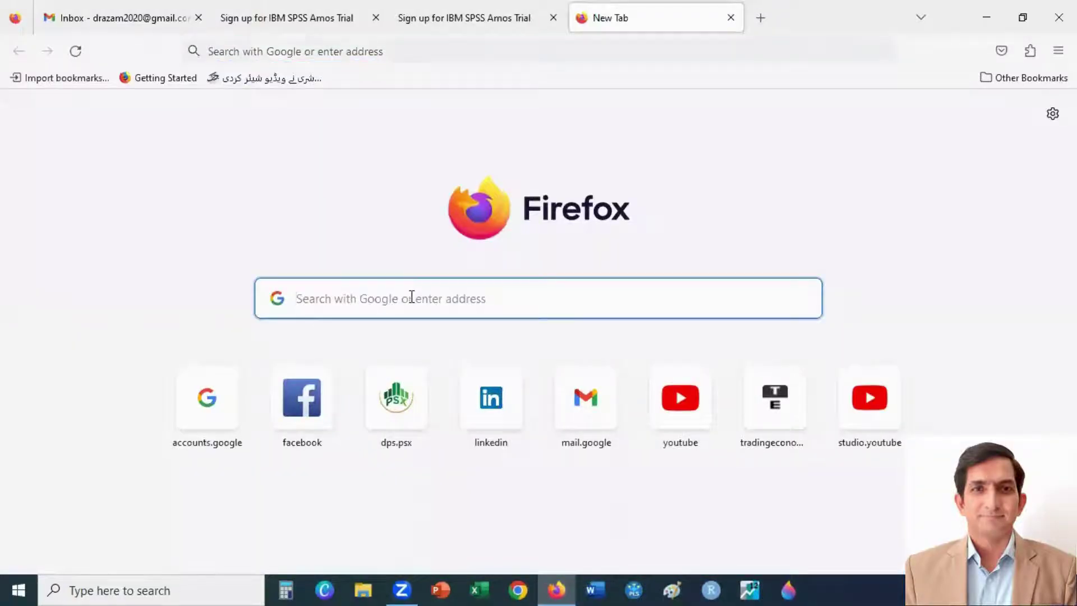
text(ibm amos)
key(Return)
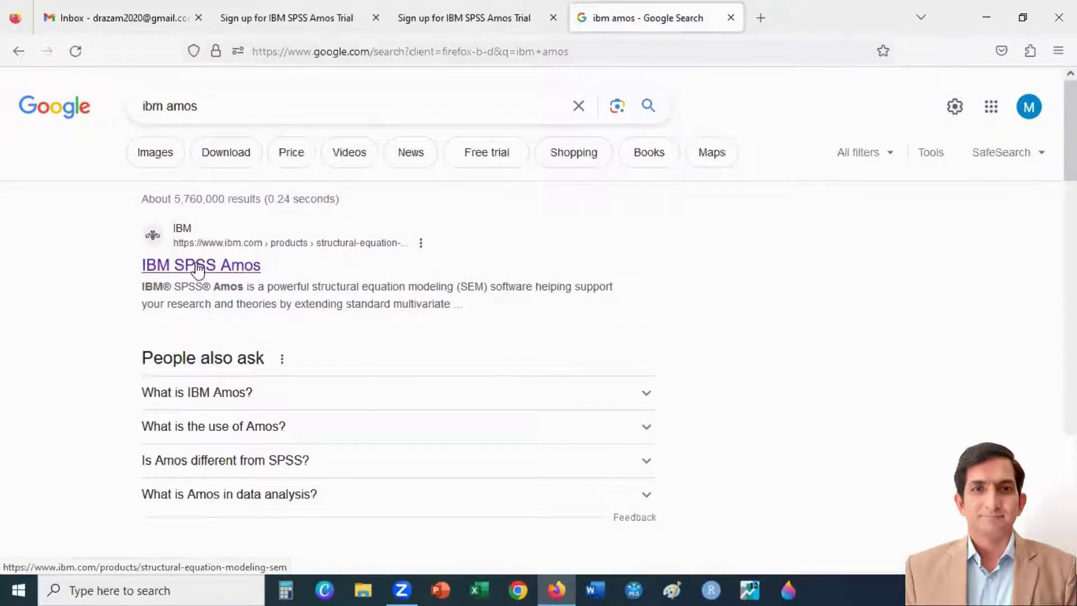
- Open the IBM SPSS Amos product page and start its Free trial sign-up
click(196, 267)
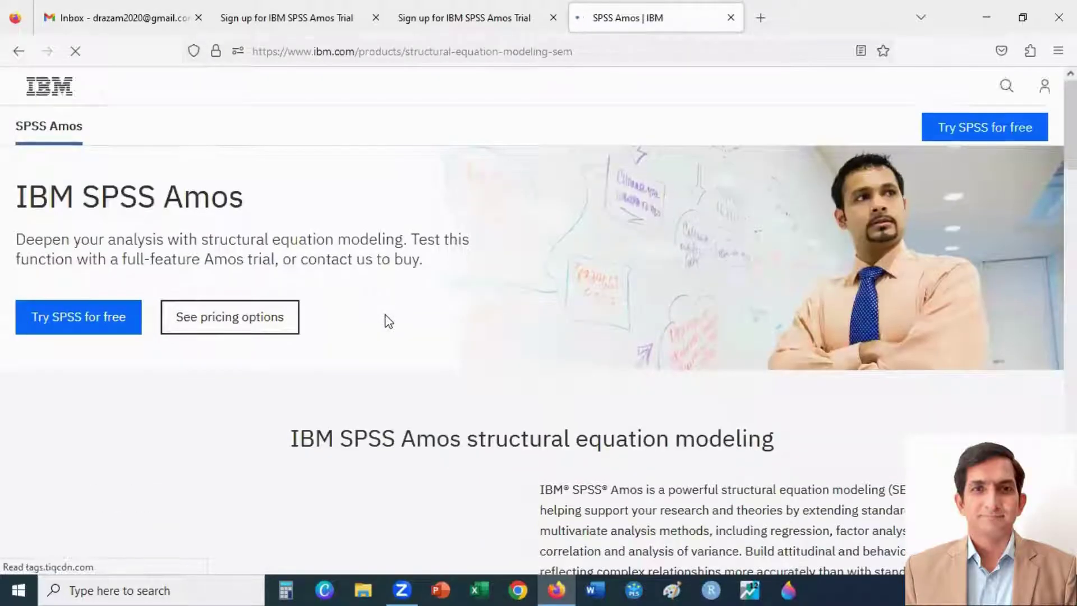
scroll(386, 321, down, 5)
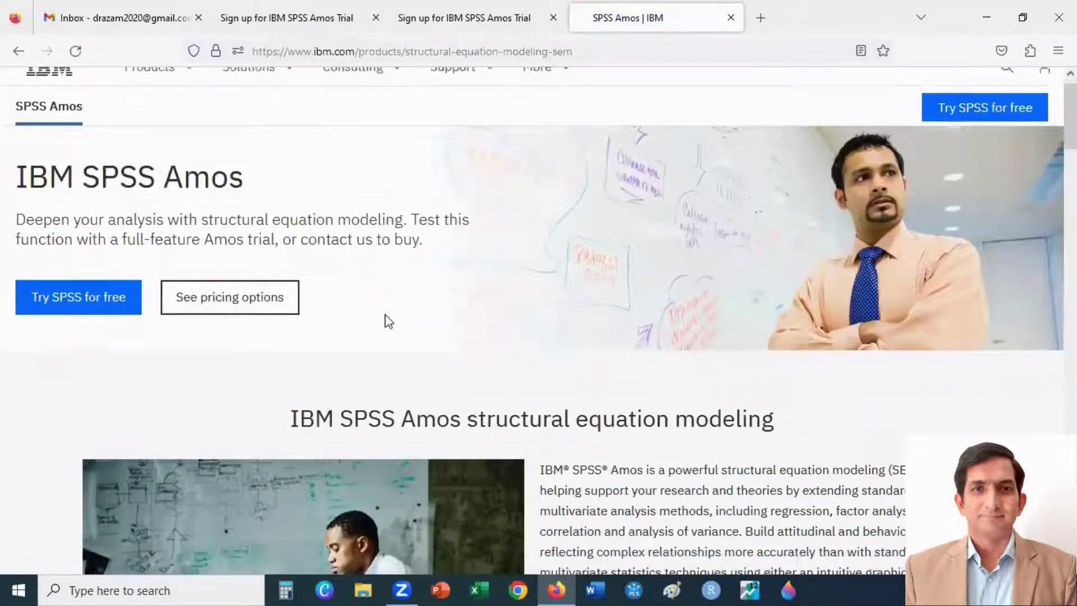
scroll(386, 320, down, 2)
scroll(387, 321, down, 5)
scroll(387, 323, down, 5)
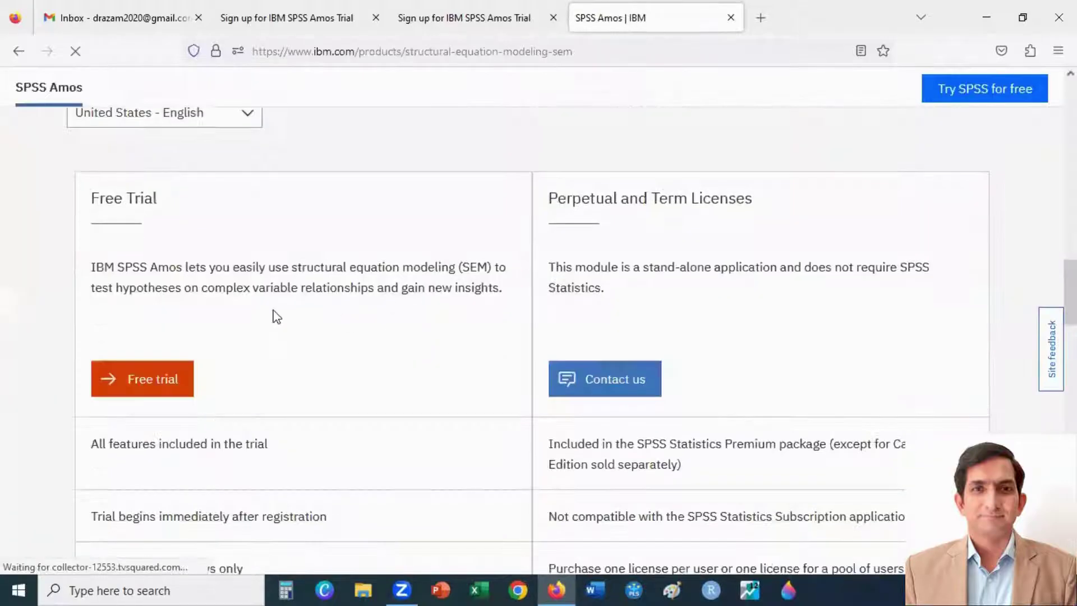
click(138, 382)
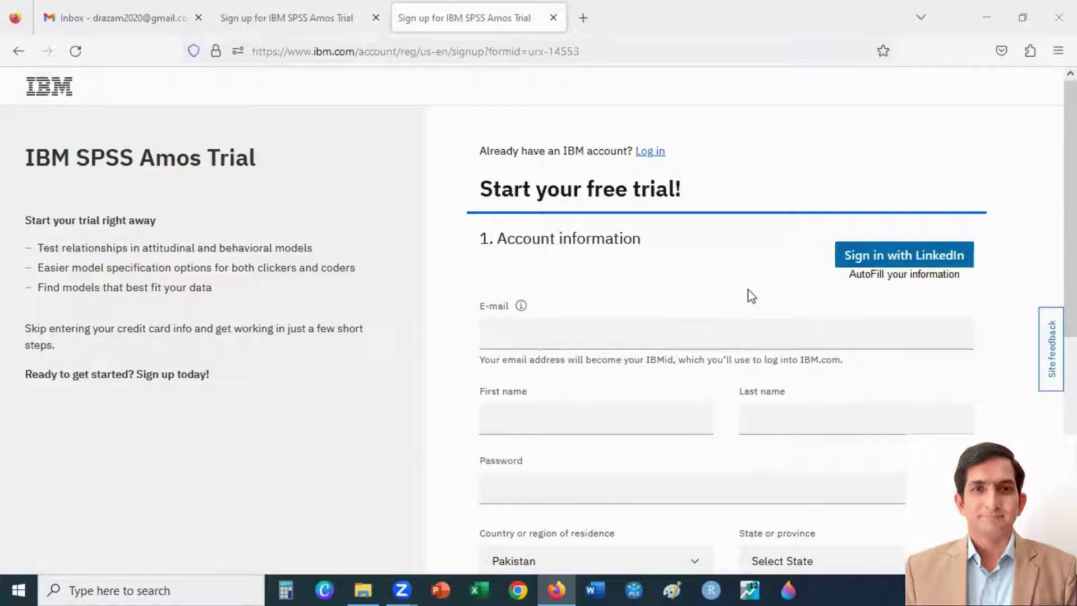
- Begin entering the e-mail, first name, last name and password fields
click(517, 338)
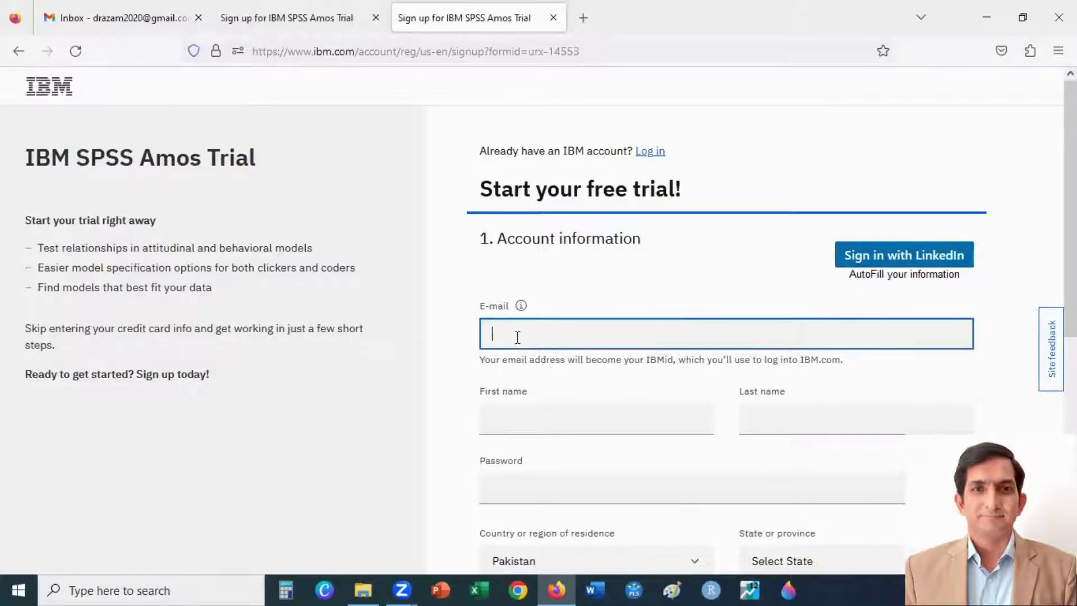
click(568, 413)
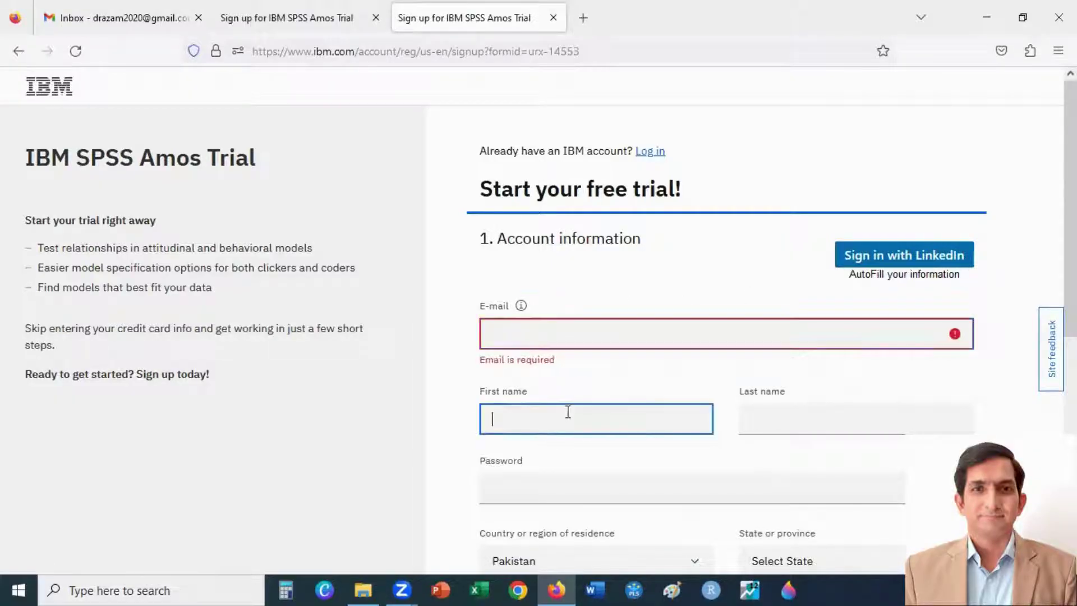
click(757, 424)
scroll(673, 425, down, 1)
click(604, 427)
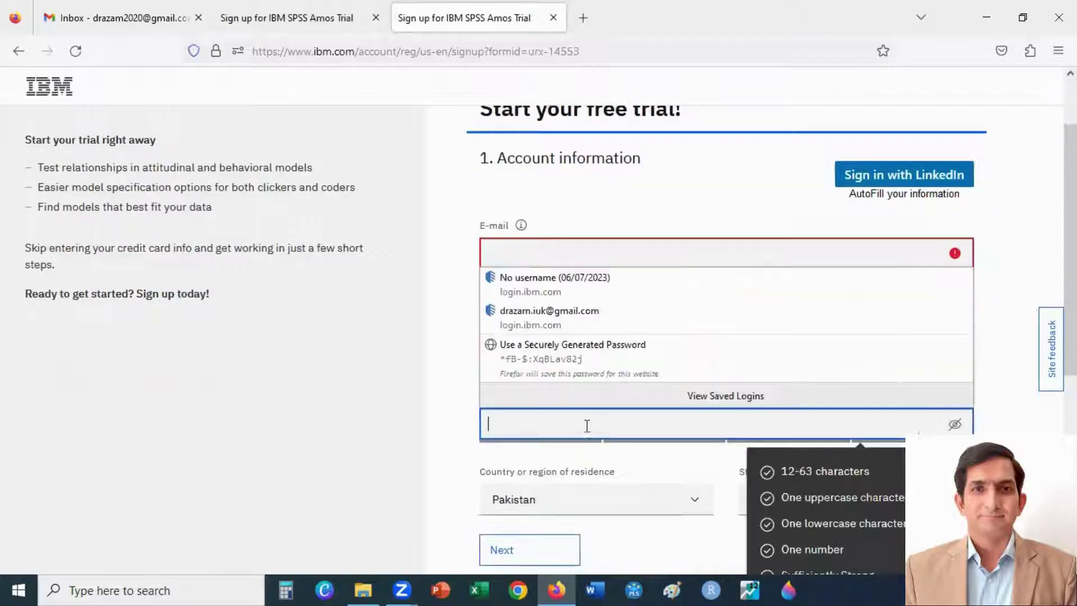
click(639, 455)
scroll(589, 507, down, 1)
scroll(769, 368, down, 1)
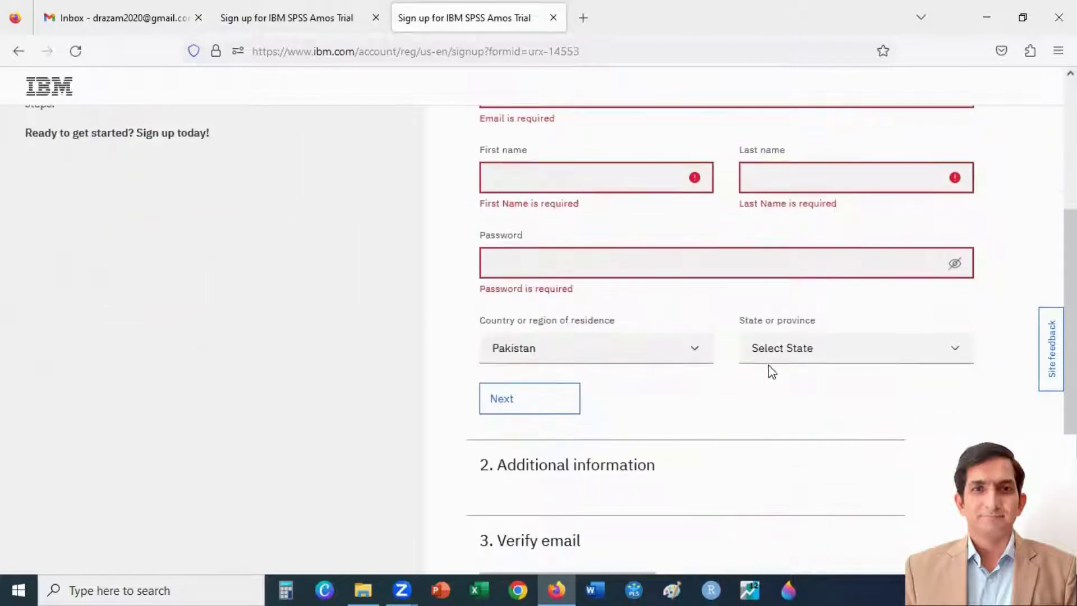
- On the pre-filled sign-up form, submit account and additional information
click(306, 17)
scroll(668, 368, up, 3)
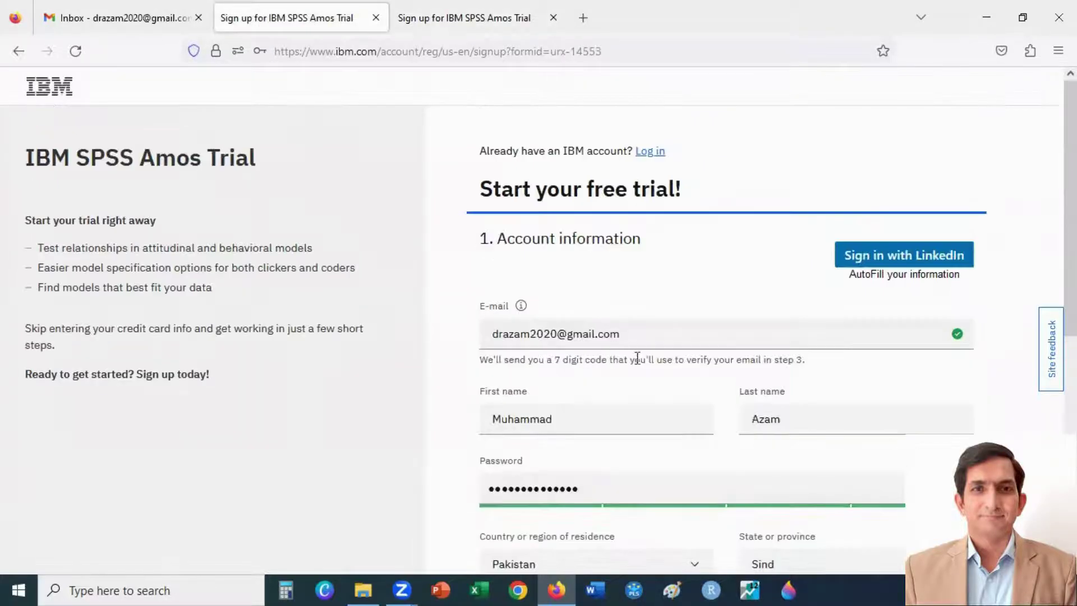
scroll(538, 377, down, 1)
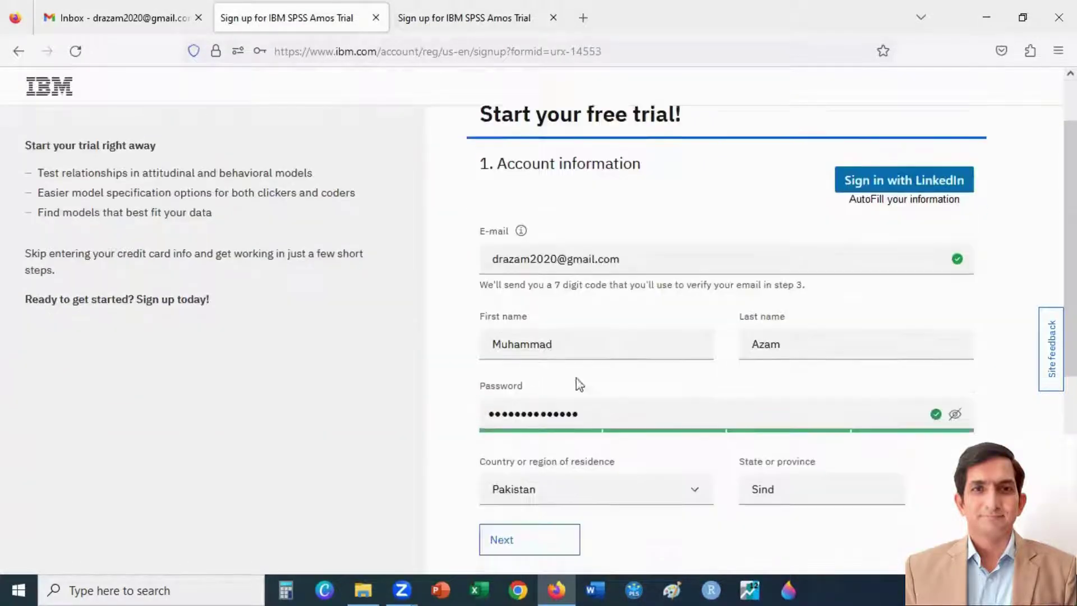
scroll(846, 343, down, 2)
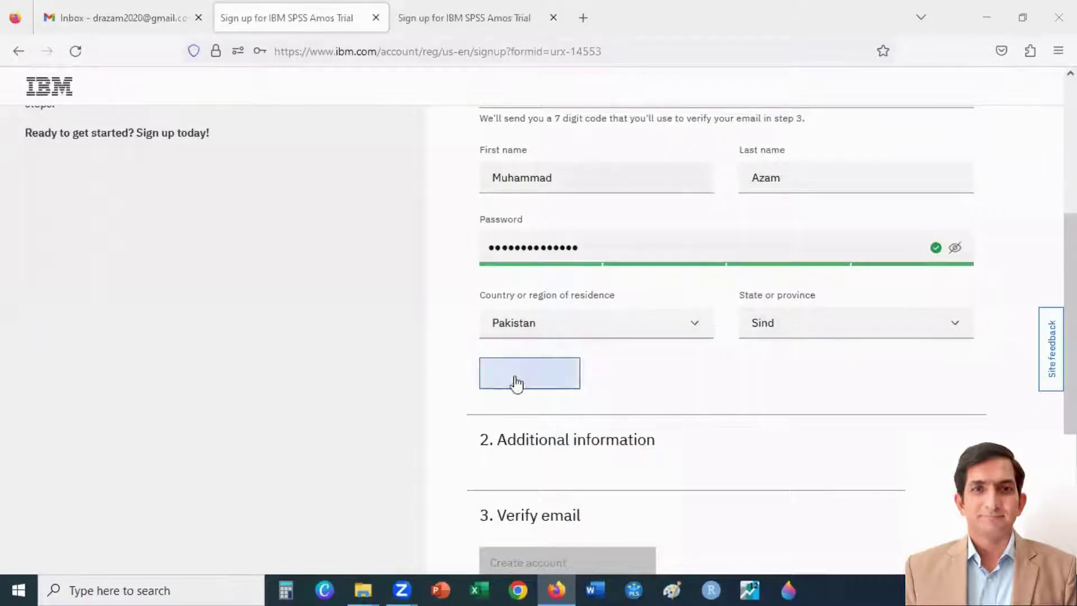
click(548, 381)
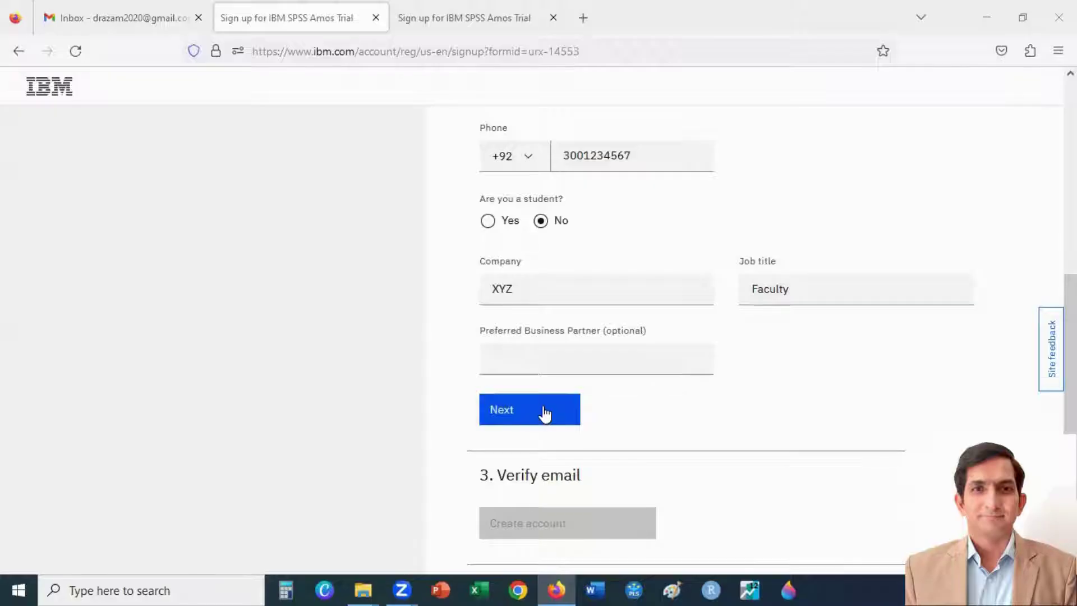
click(545, 412)
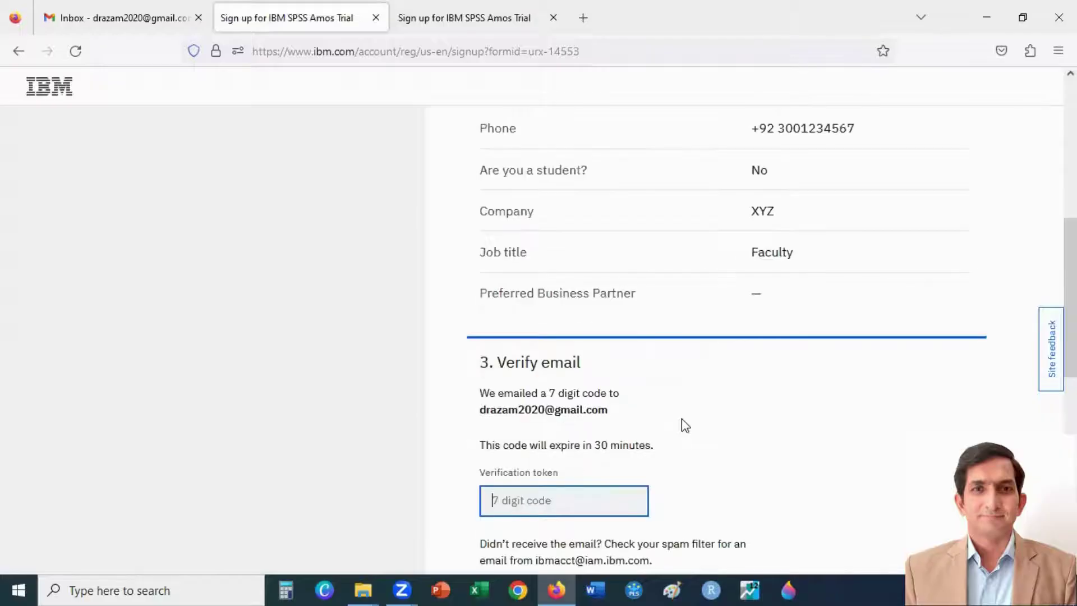
scroll(681, 425, down, 1)
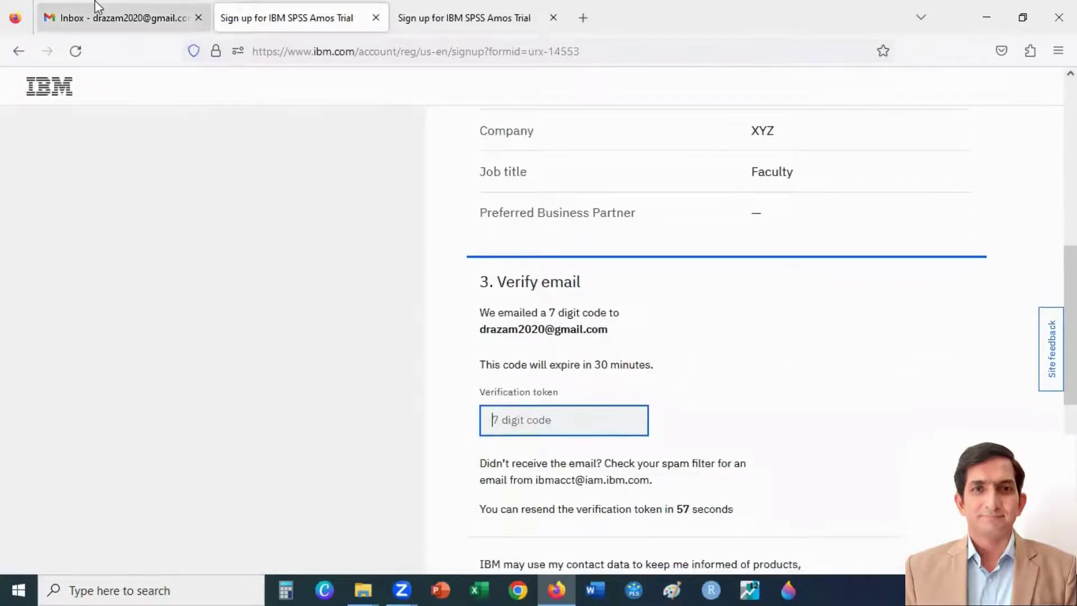
click(118, 17)
mouse_move(589, 216)
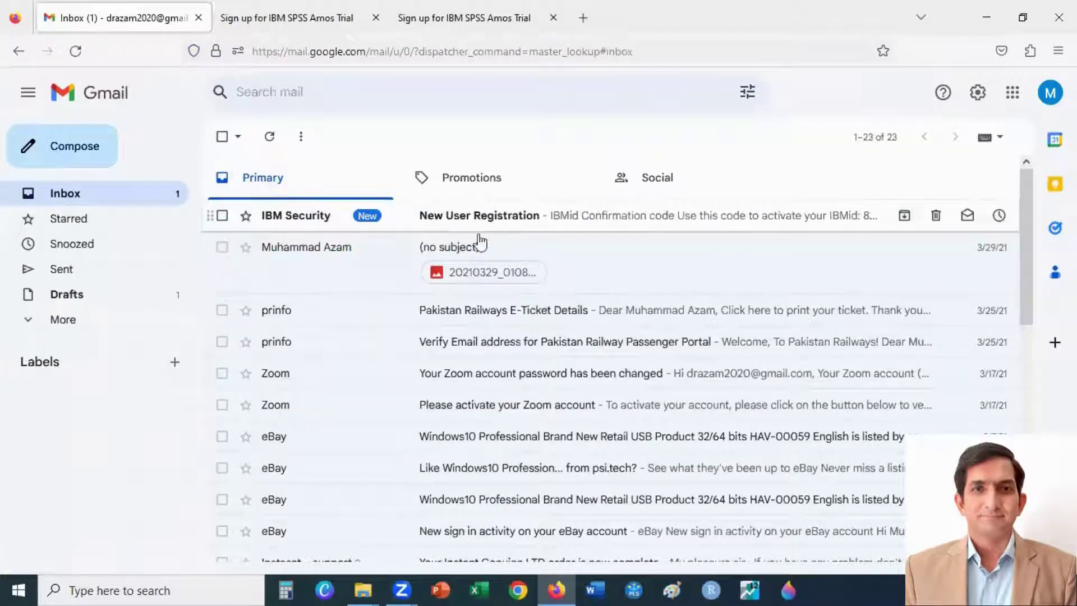
click(482, 221)
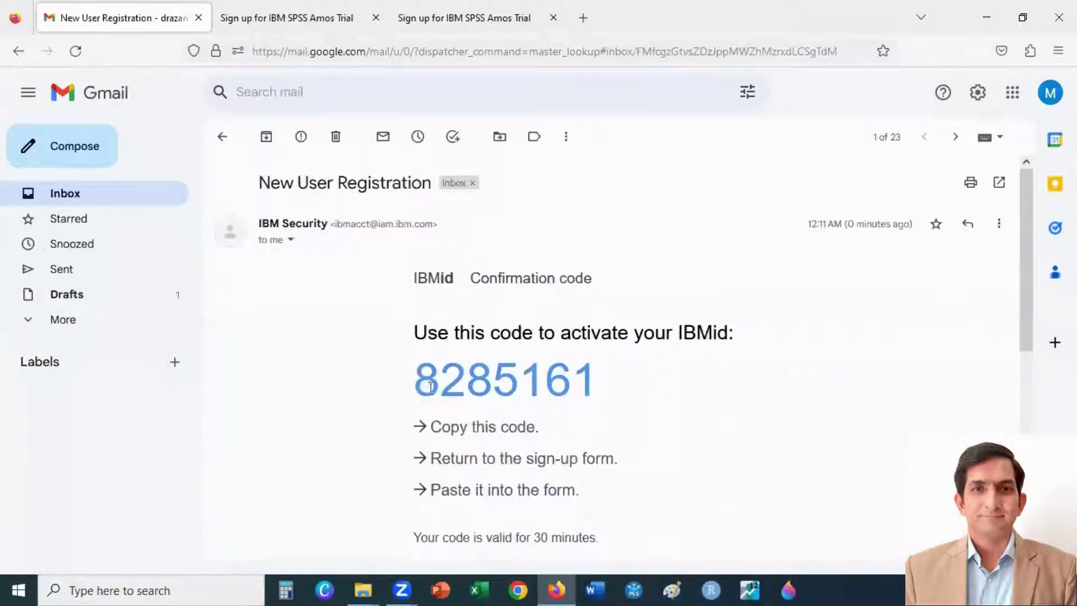
drag(418, 378, 602, 404)
key(ctrl+c)
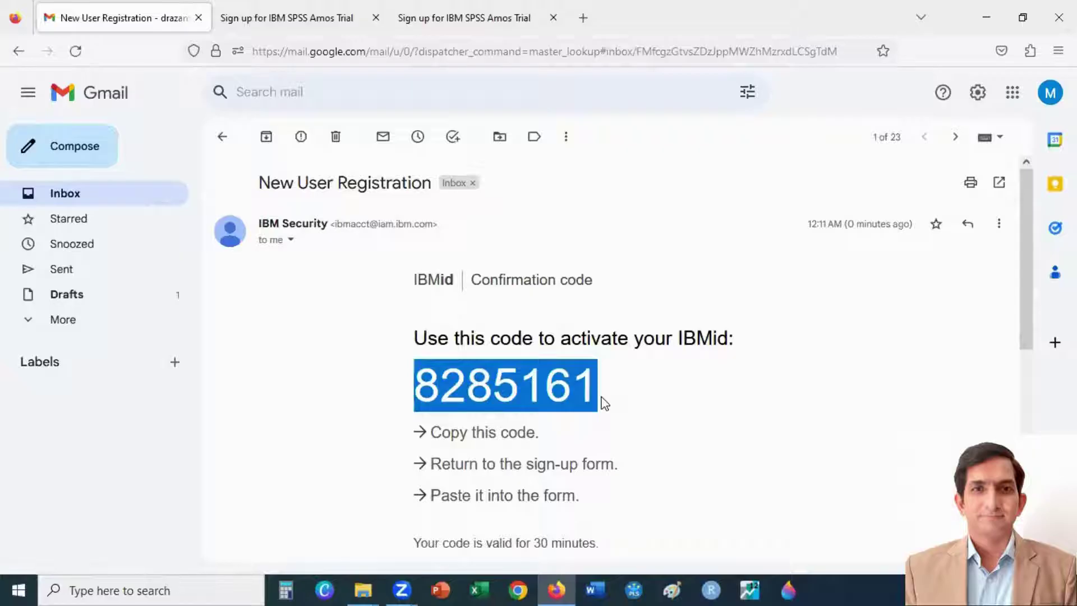
click(286, 15)
click(548, 421)
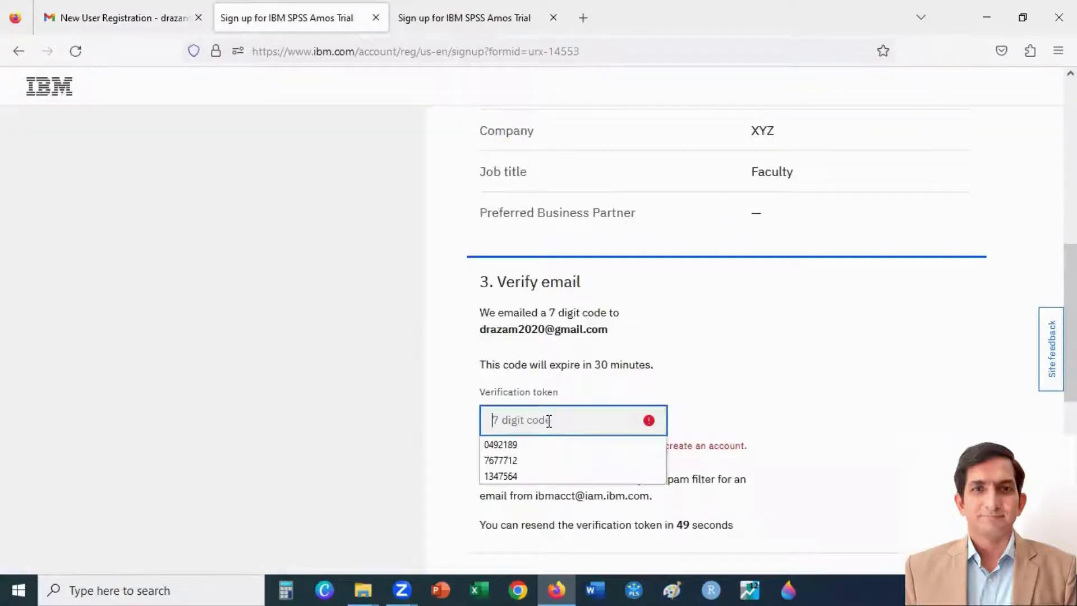
key(ctrl+v)
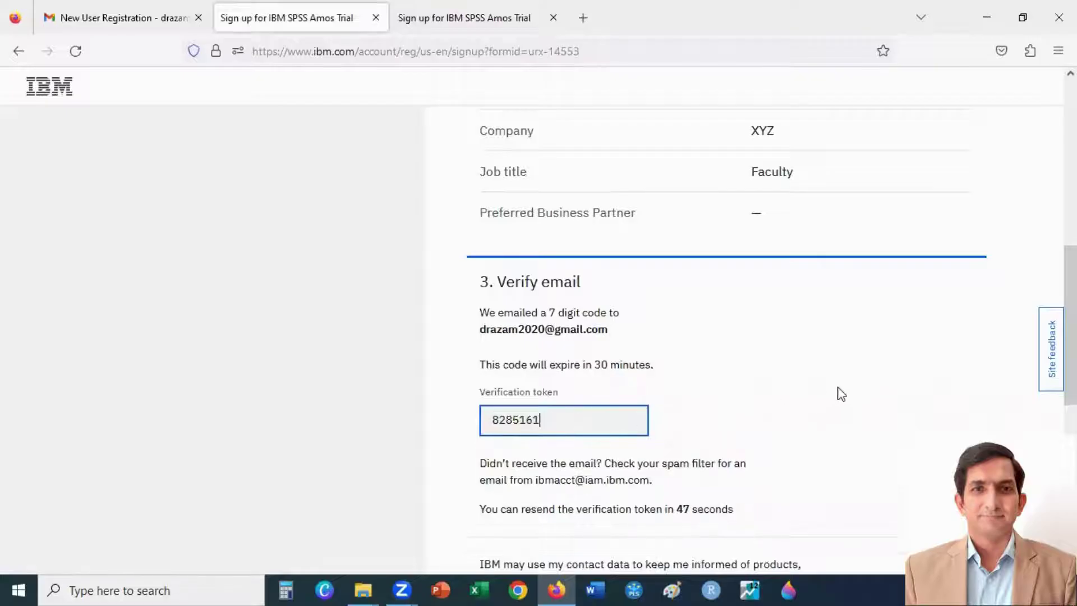
click(838, 393)
scroll(839, 393, down, 3)
scroll(839, 393, down, 2)
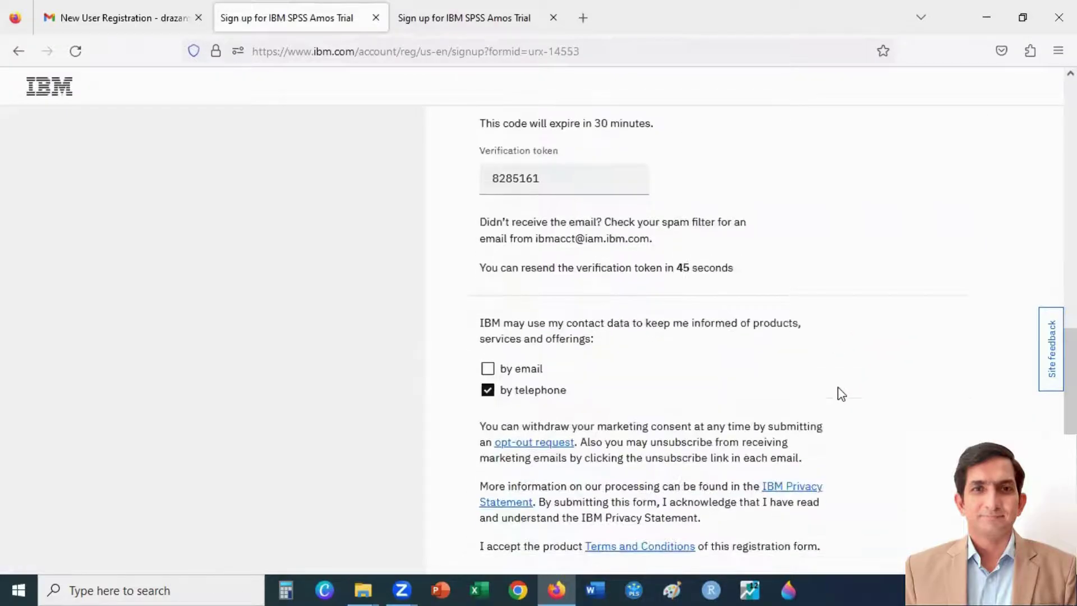
- Allow marketing by email only, create the account and accept the privacy notice
click(489, 370)
click(488, 389)
scroll(711, 380, down, 5)
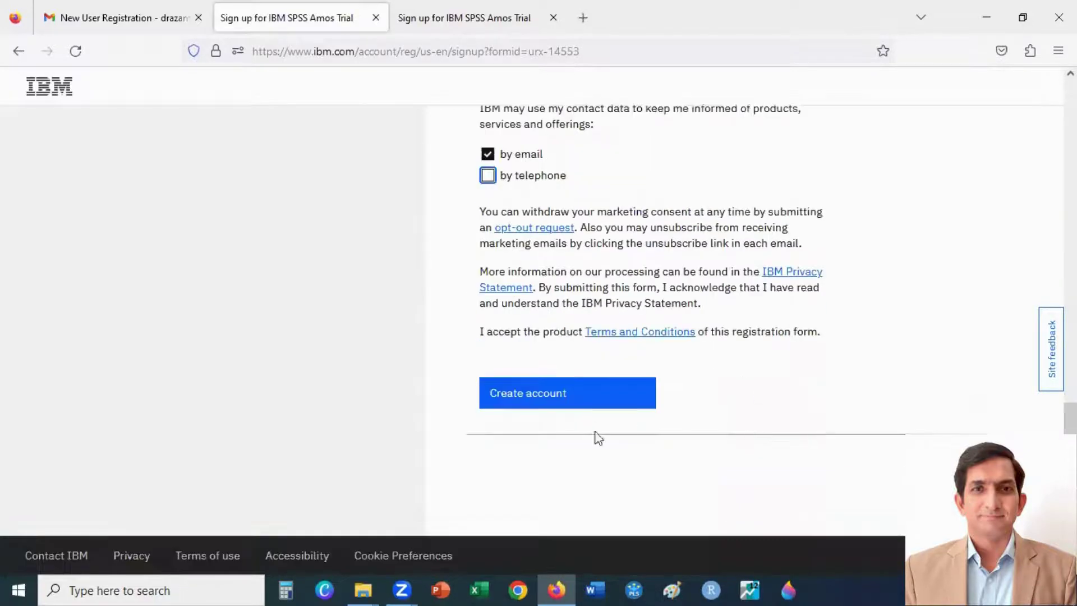
scroll(915, 428, up, 5)
scroll(915, 429, down, 3)
click(527, 403)
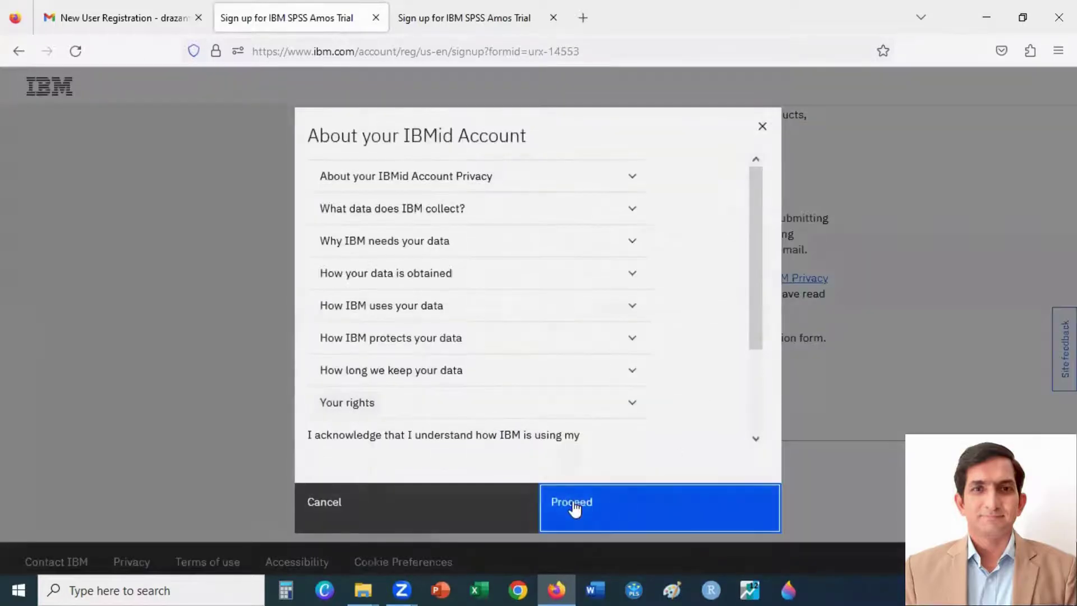
click(581, 509)
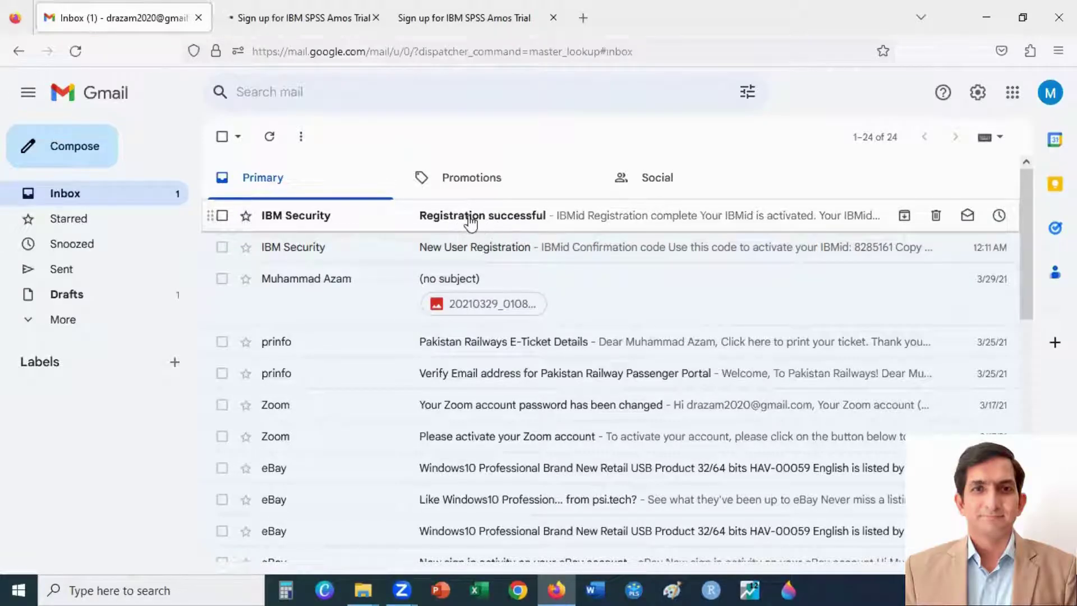
- Read the 'Registration successful' email and follow its My IBM link
click(468, 217)
scroll(532, 271, down, 1)
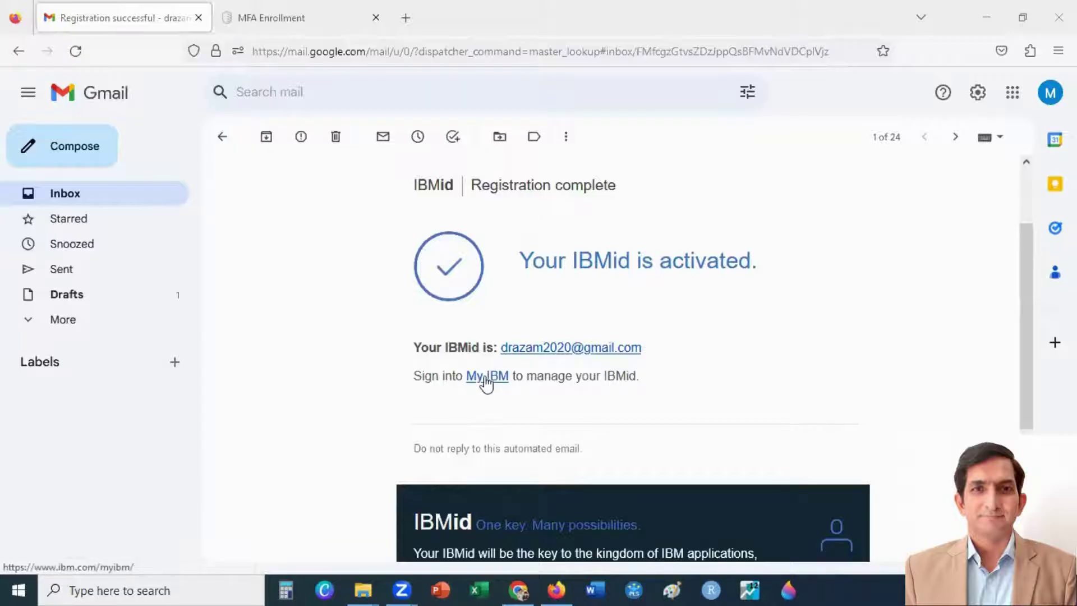
click(483, 379)
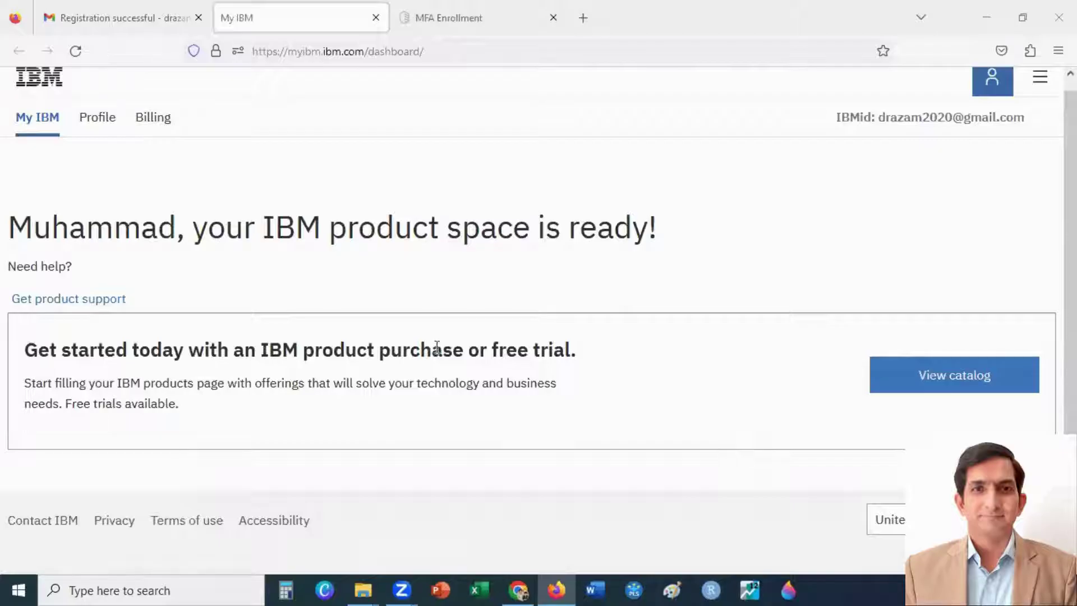
- Highlight the welcome heading and 'IBM product' / 'free trial' words, then view the catalog
drag(193, 228, 663, 245)
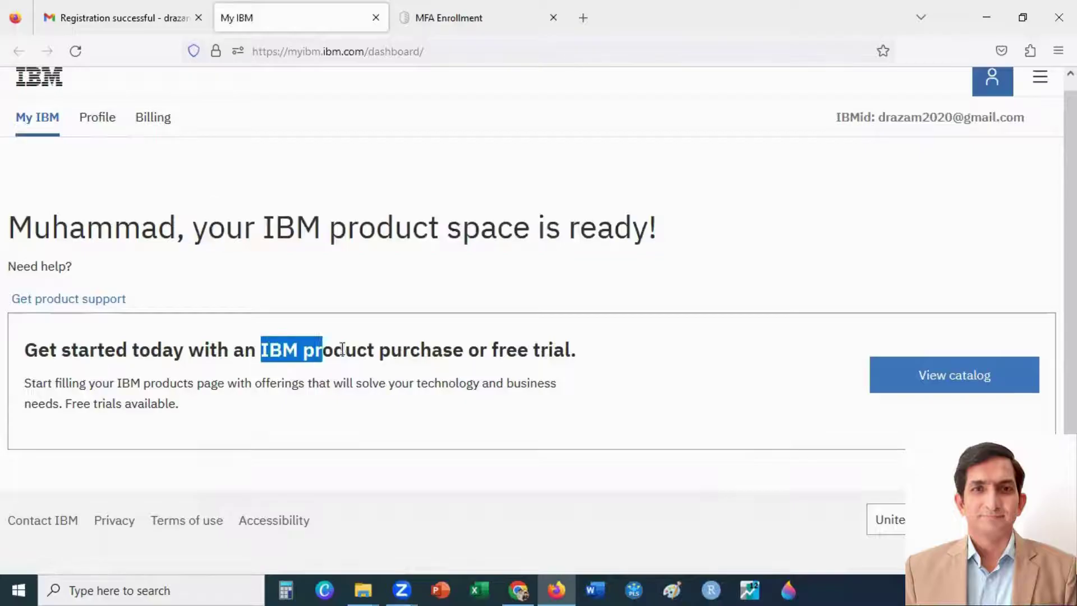
drag(263, 348, 344, 350)
drag(493, 348, 571, 350)
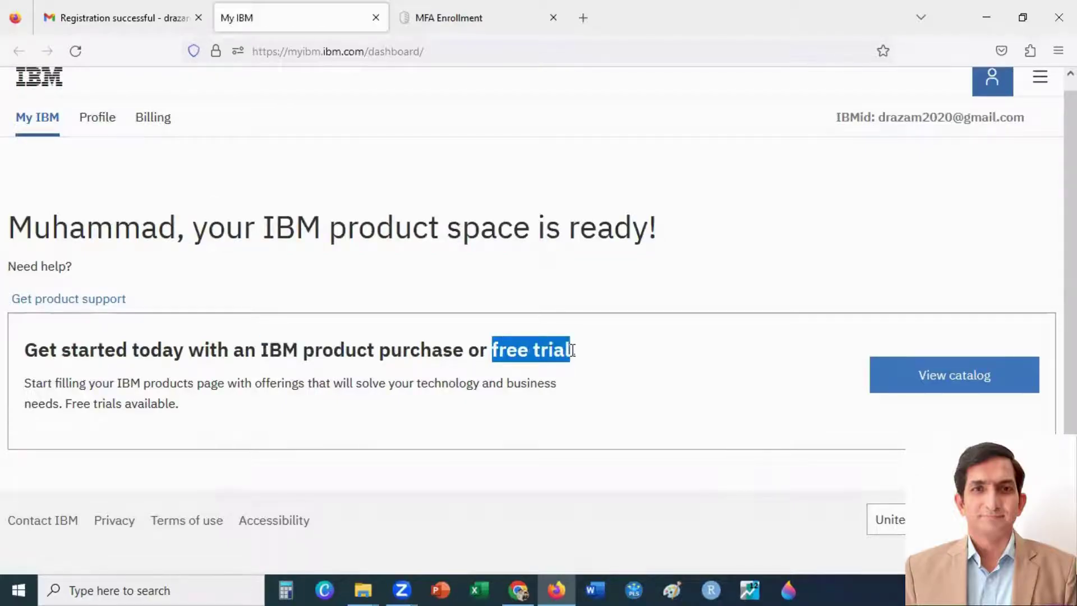
click(943, 380)
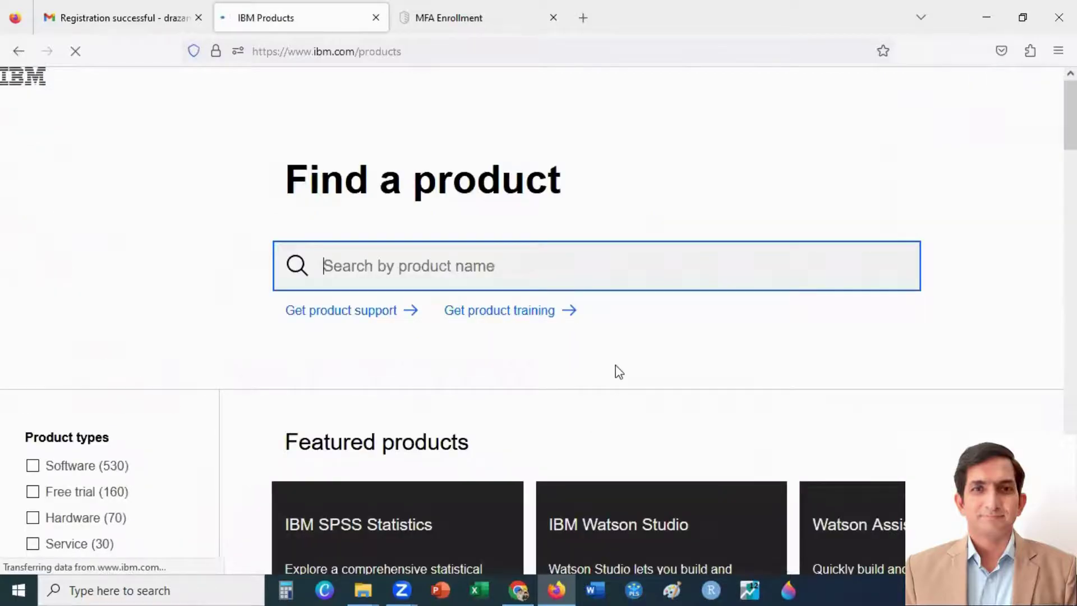
scroll(615, 373, down, 3)
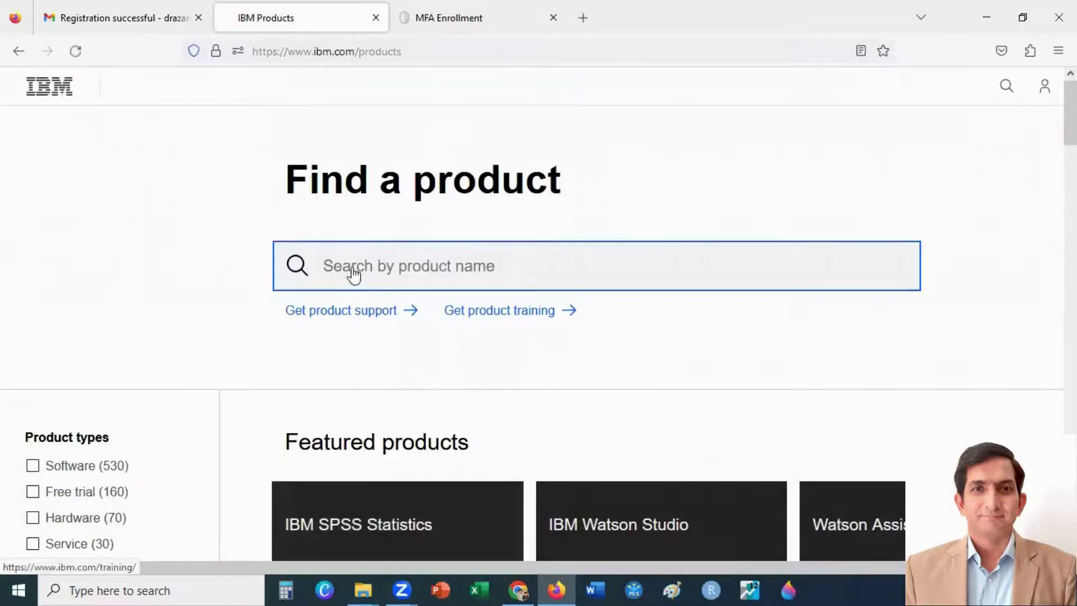
- Search the catalog for IBM SPSS Amos and filter results to Free trial
click(375, 270)
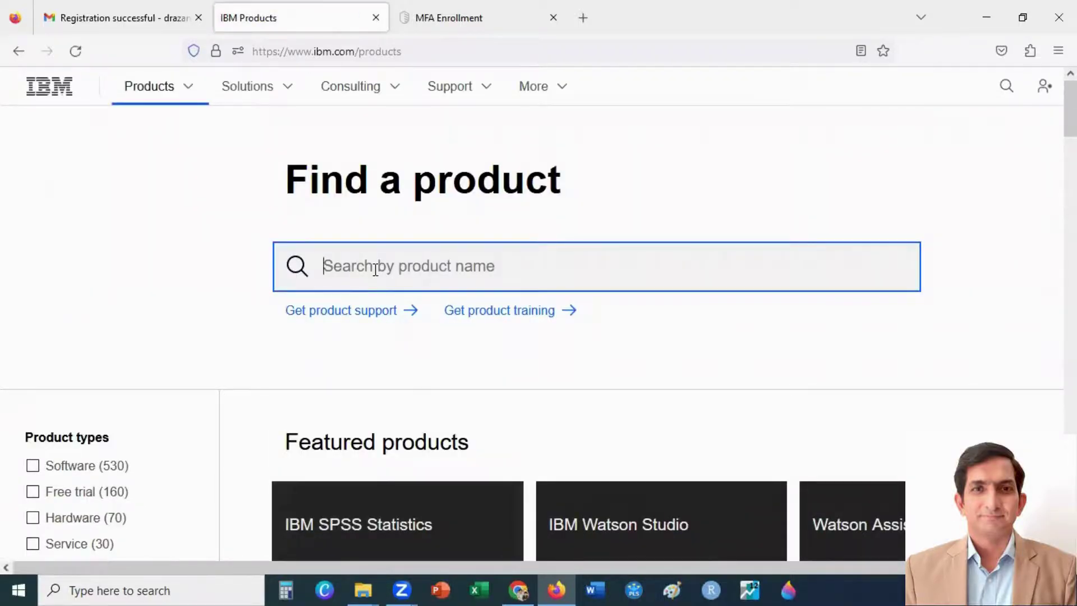
text(amos)
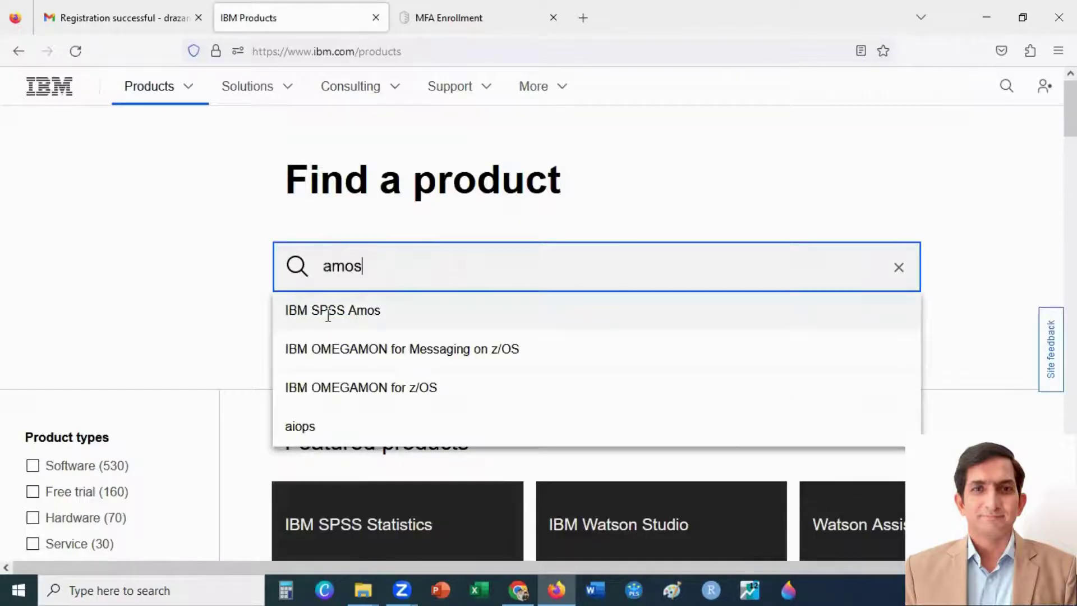
click(348, 310)
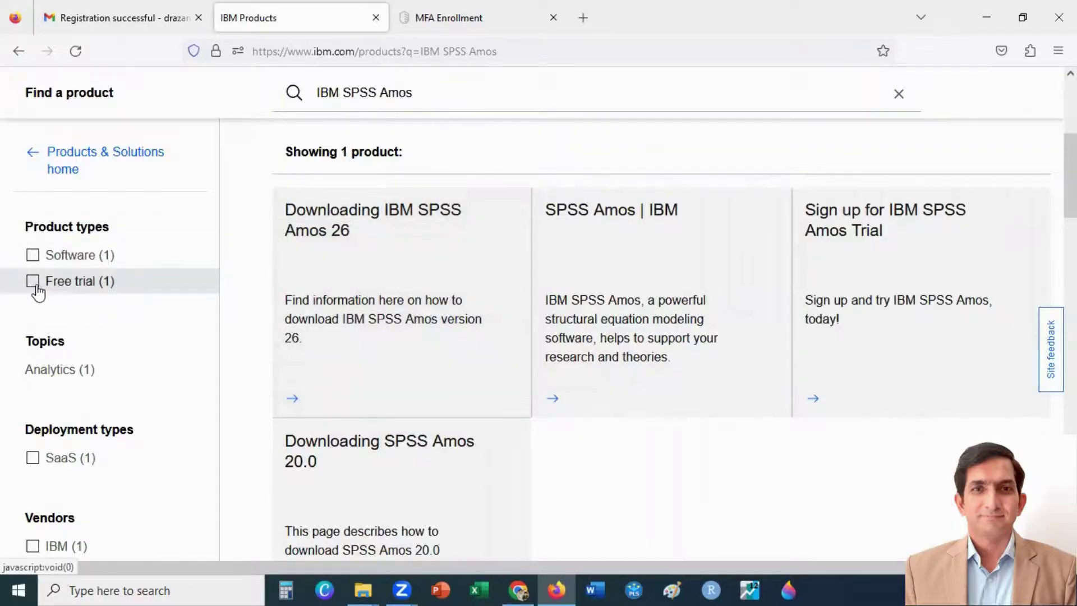
click(34, 282)
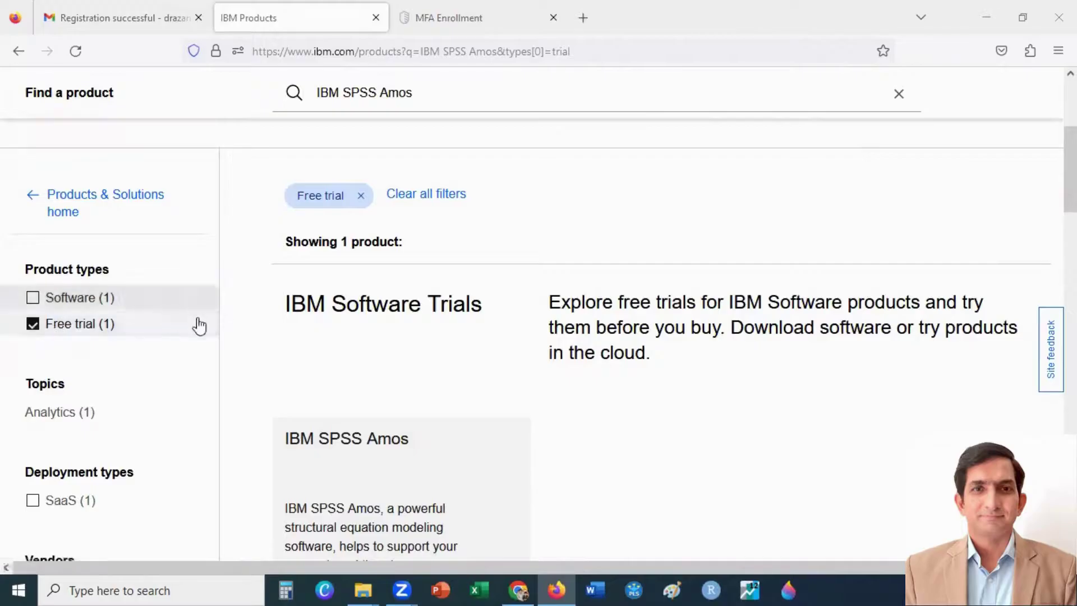
scroll(284, 373, down, 1)
scroll(284, 373, down, 1)
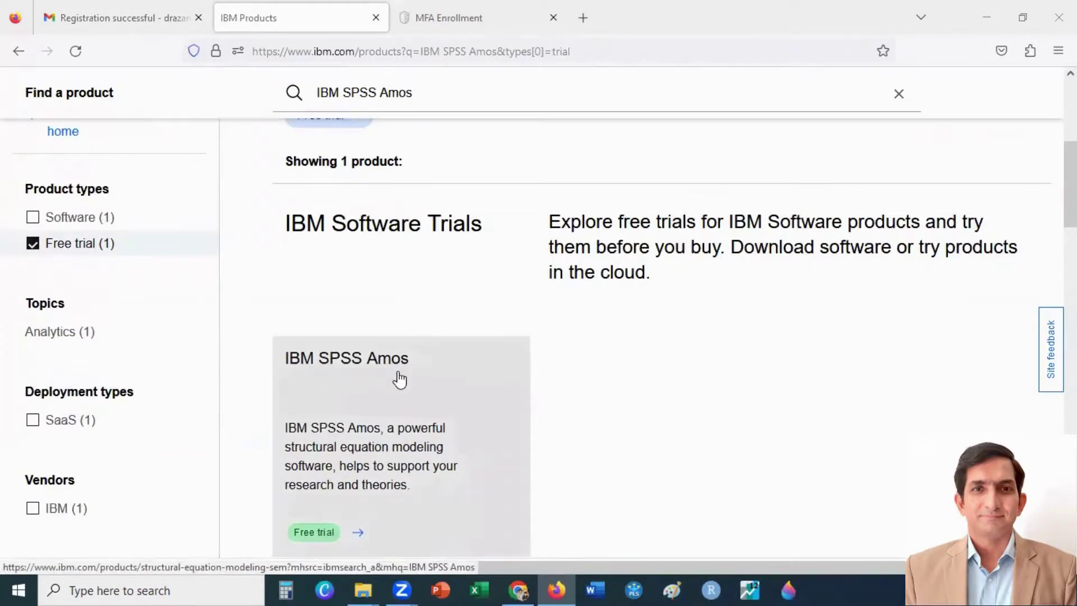
scroll(400, 379, down, 3)
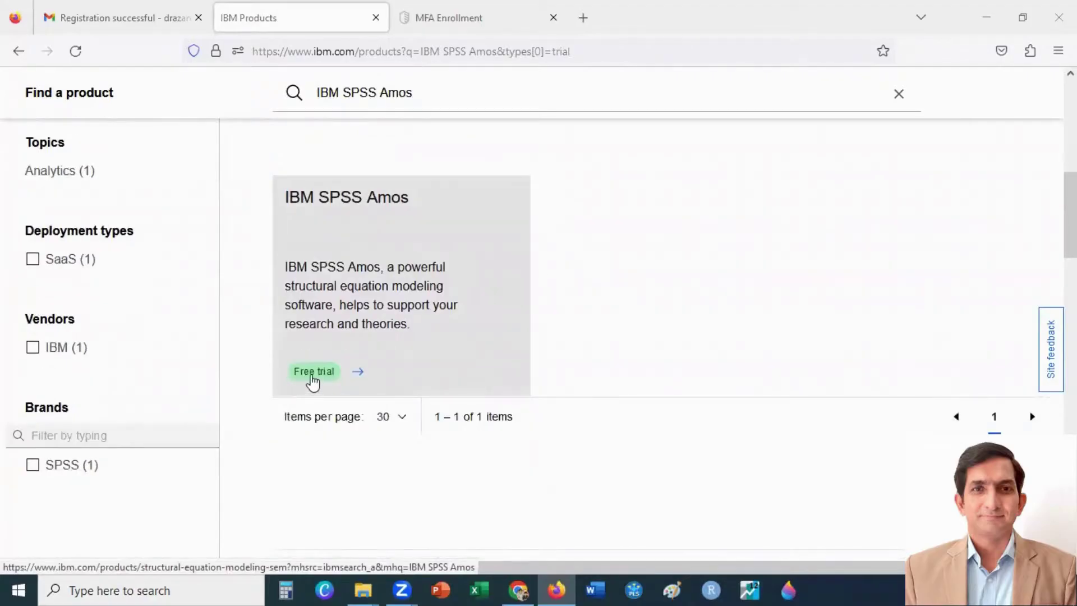